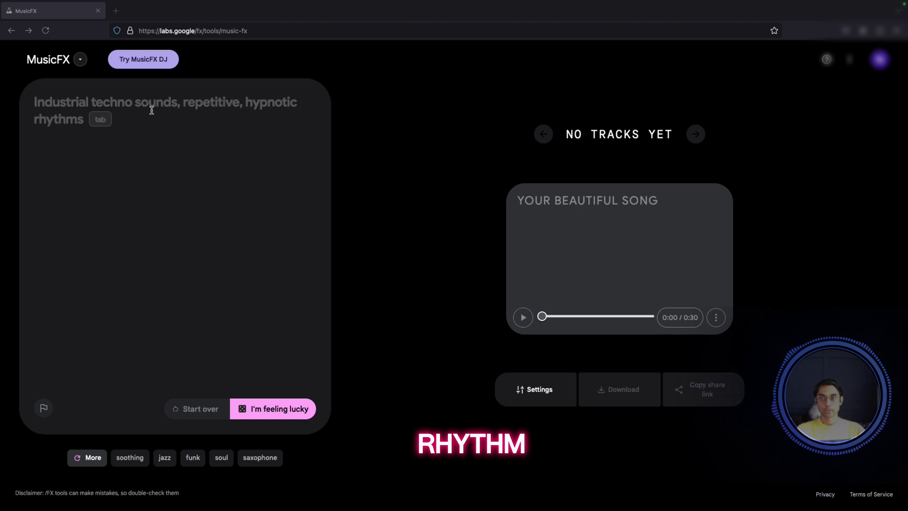
- Type the prompt 'romantic love with using a violin instrument', correcting the misspelled words
click(173, 123)
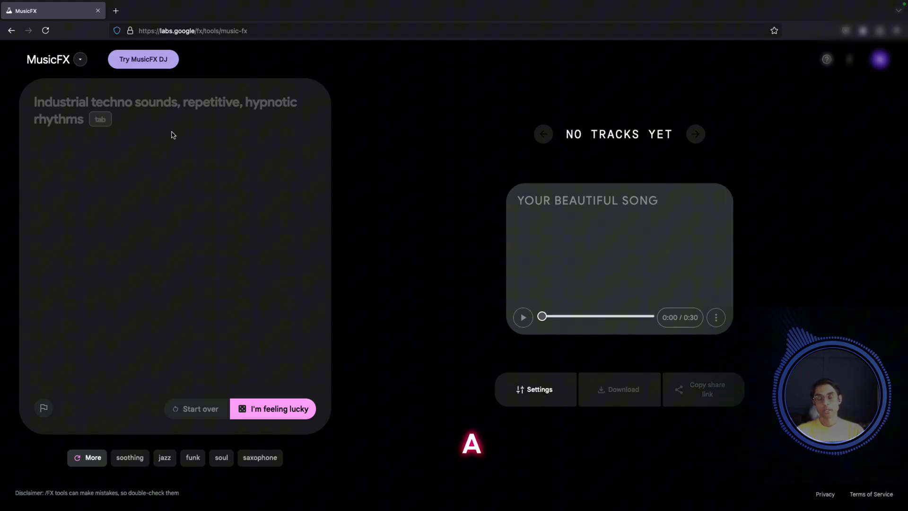
text(romat)
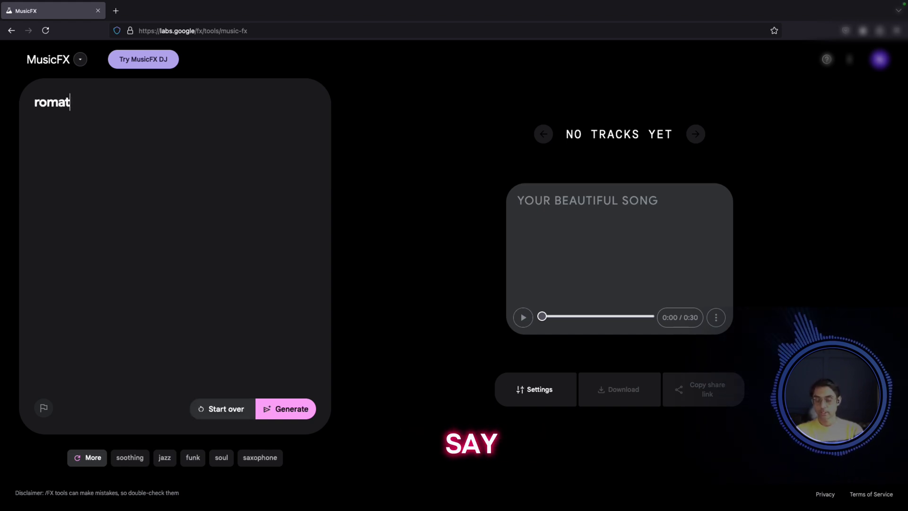
text(ntic love with uaing)
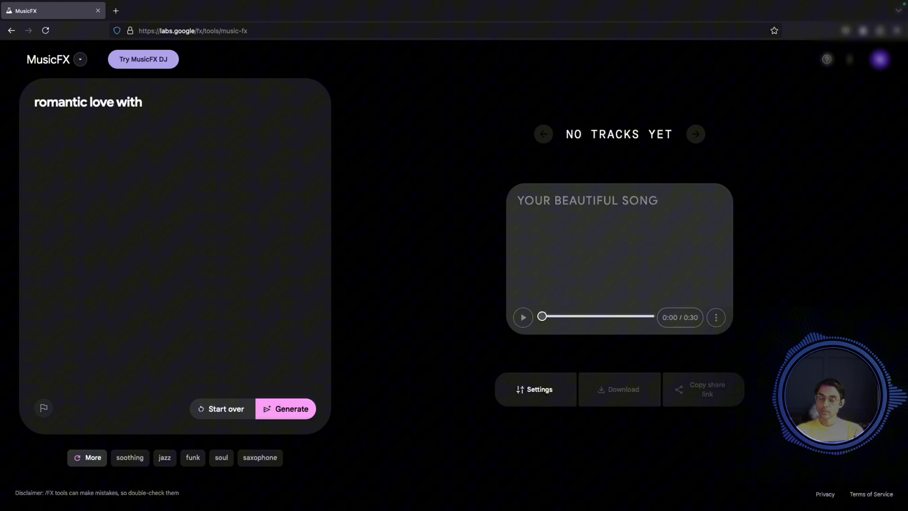
key(BackSpace)
key(BackSpace)
key(BackSpace)
key(BackSpace)
text(sing a violin ins)
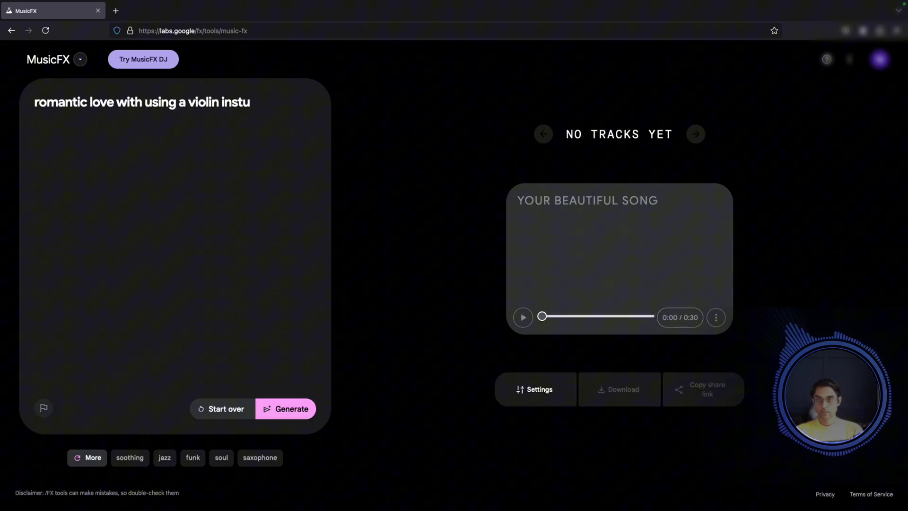
text(trument)
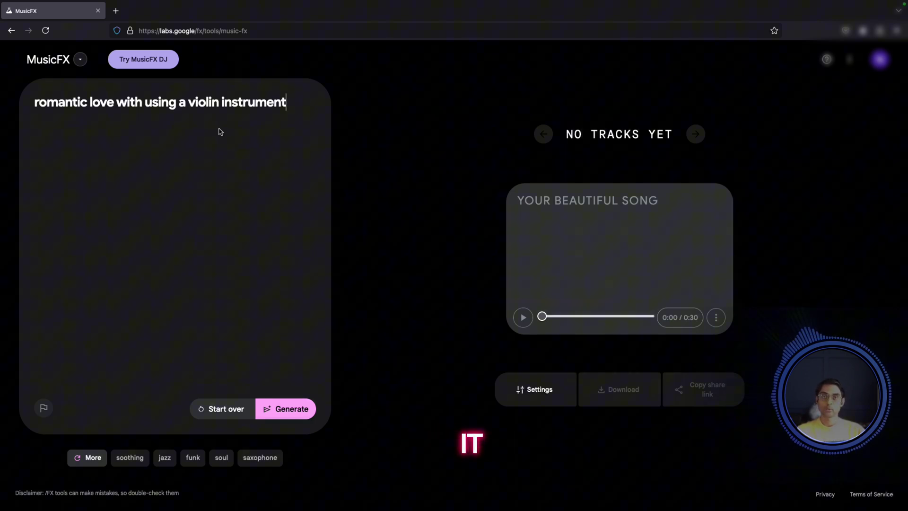
- Generate two violin romance tracks, pause track 1, then play track 2
click(288, 416)
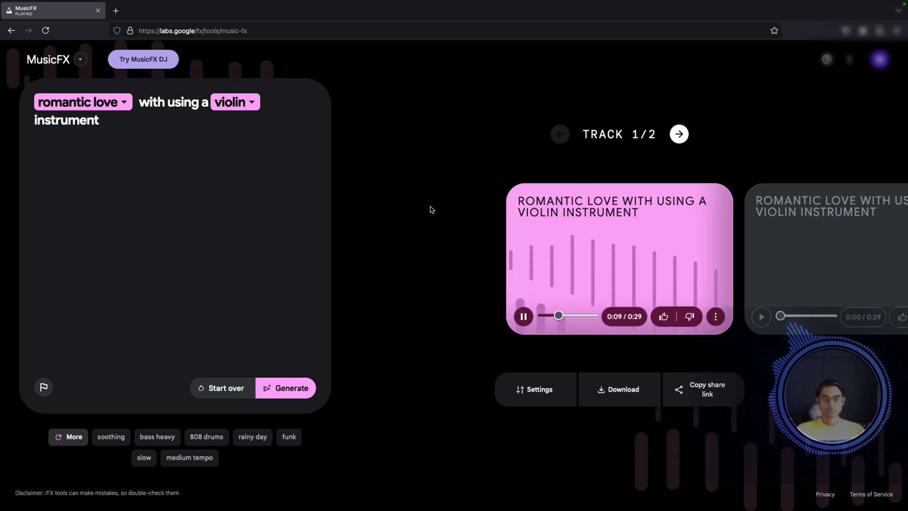
click(523, 316)
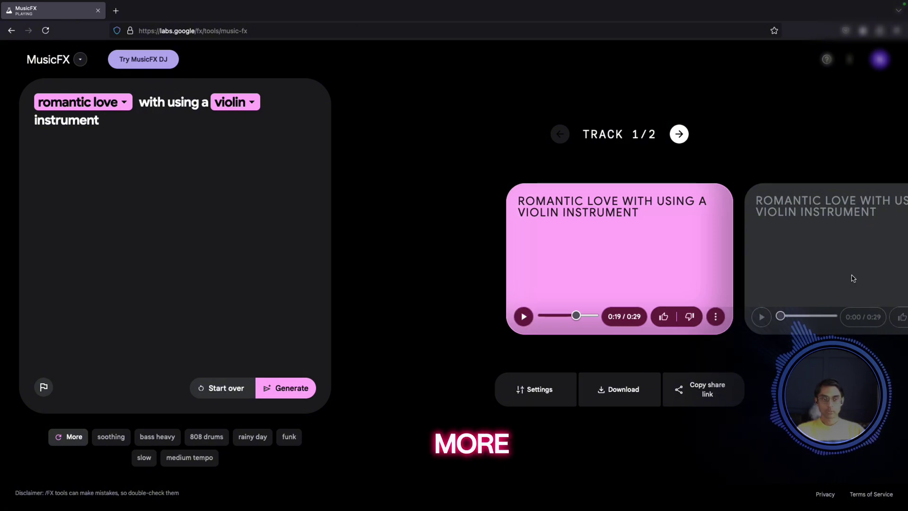
click(761, 317)
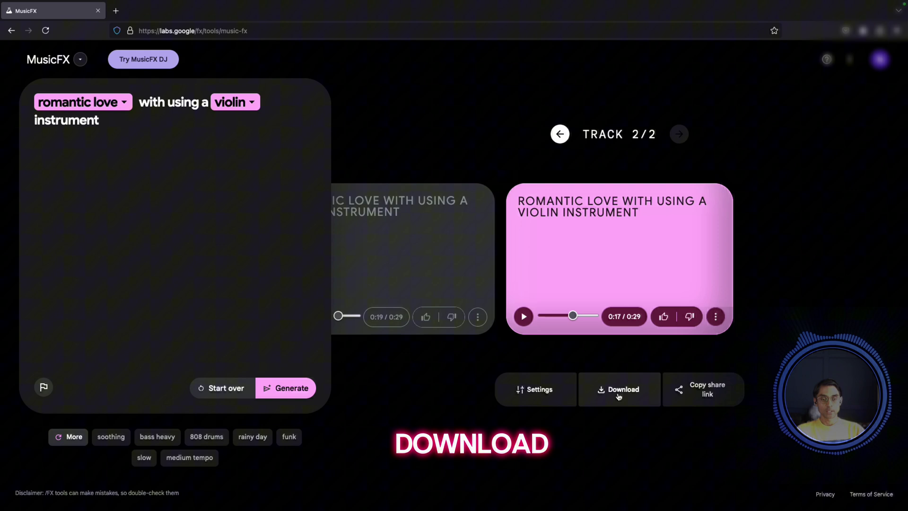
- Open the generation settings (seed 9454) and show the track length choices
click(532, 393)
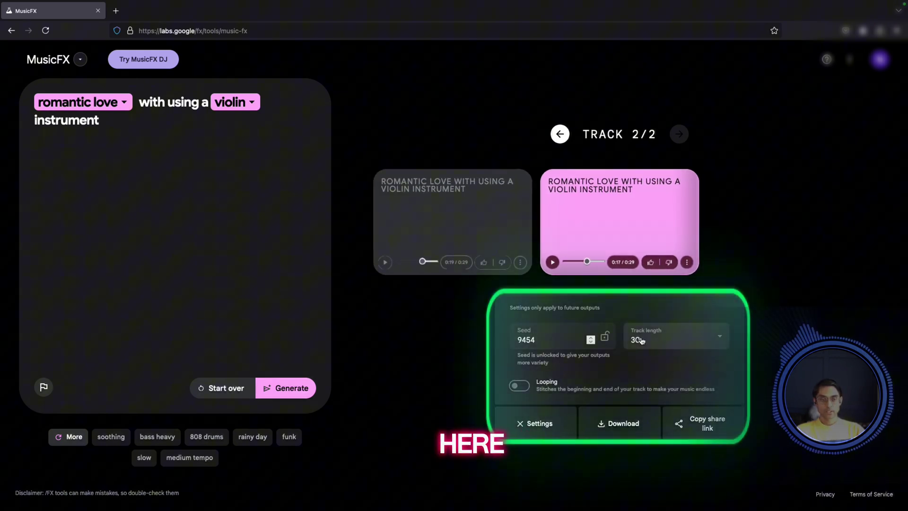
click(670, 337)
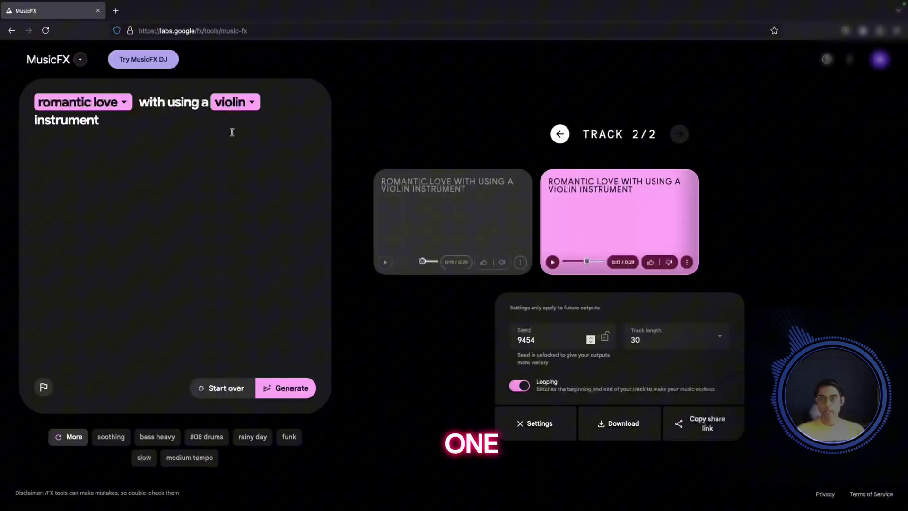
- Copy the Hard Rock prompt from the full-screen TextEdit notes and return to MusicFX
key(super+Tab)
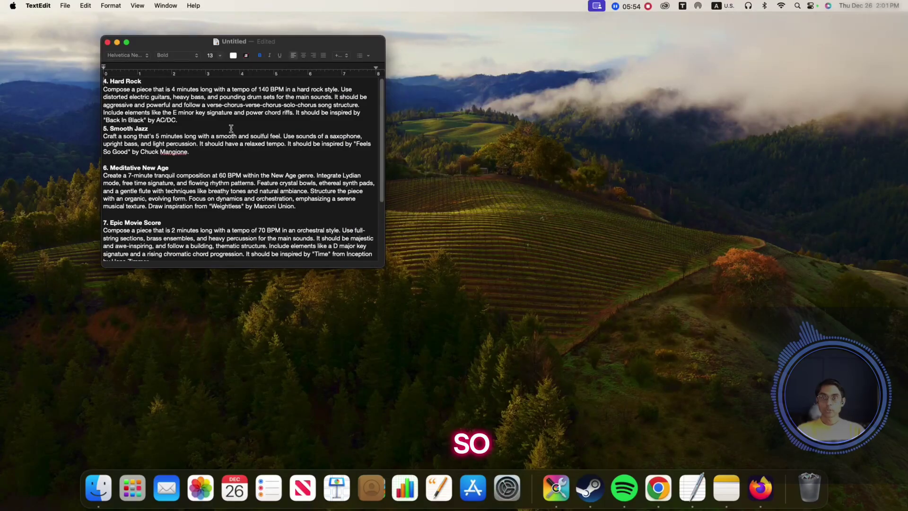
click(126, 42)
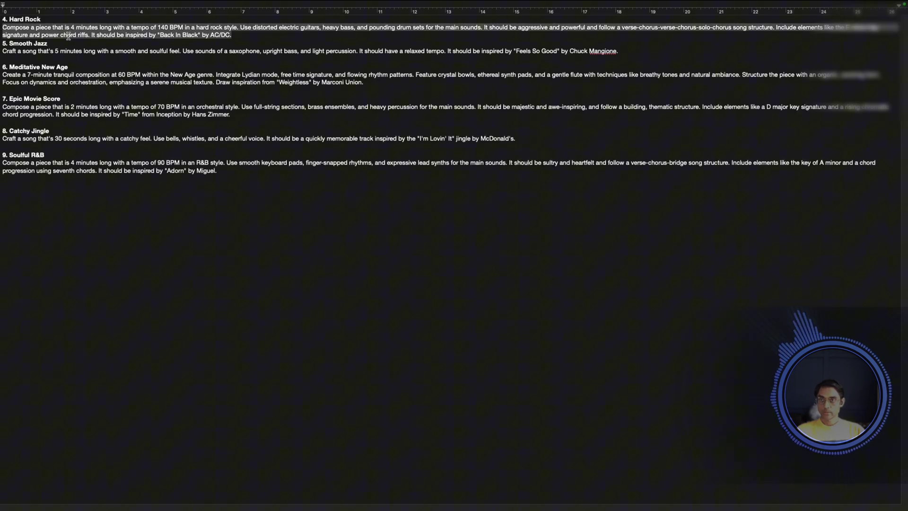
key(super+Tab)
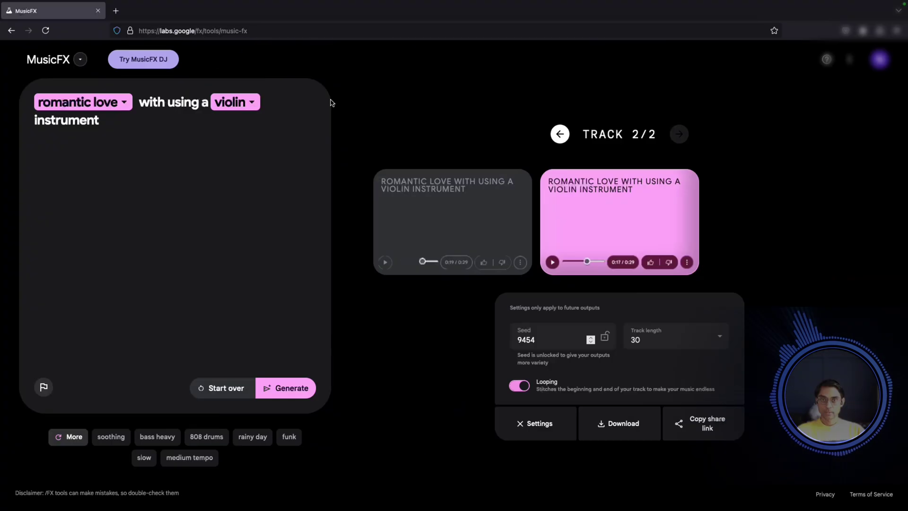
- Replace the prompt with the pasted hard-rock prompt and set track length to 70 seconds
click(219, 389)
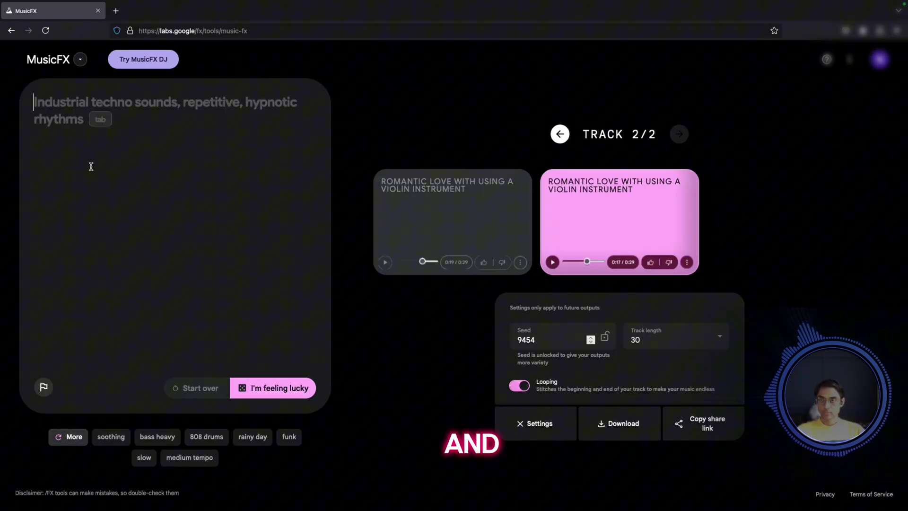
text(Compose a piece that is 4 minutes long with a tempo of 140 BPM in a hard rock style. Use distorted electric guitars, heavy bass, and pounding drum sets for the main sounds. It should be aggressive and powerful and follow a verse-chorus-verse-chorus-solo-chorus song structure. Include elements like the E minor key signature and power chord riffs. It should be inspired by "Back In Black" by AC/DC.)
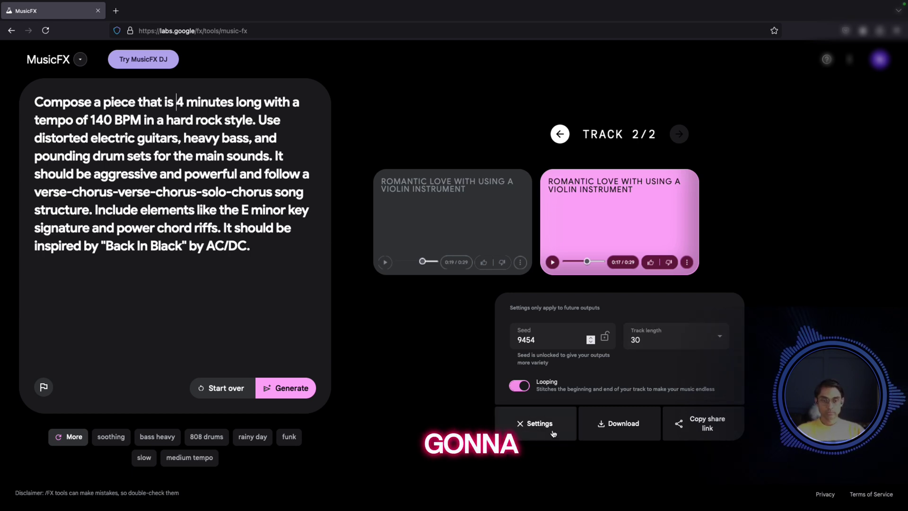
click(551, 430)
click(530, 391)
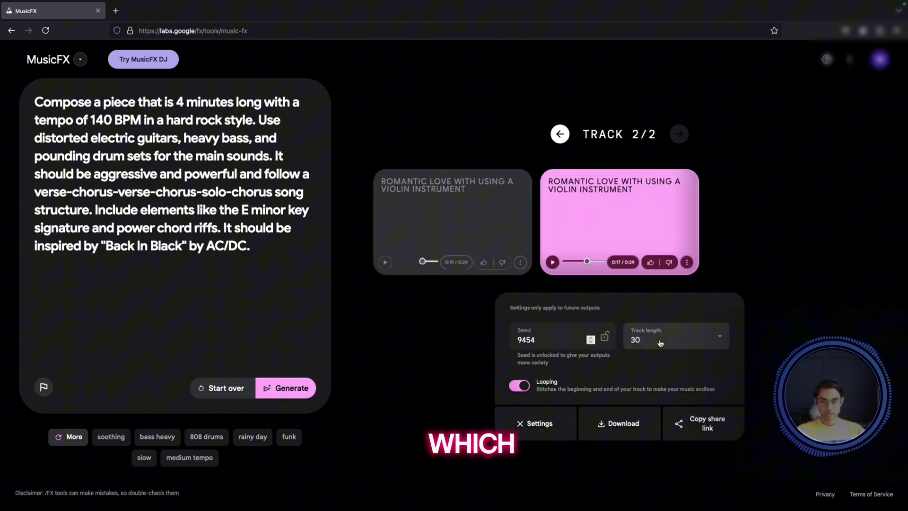
click(652, 337)
click(645, 389)
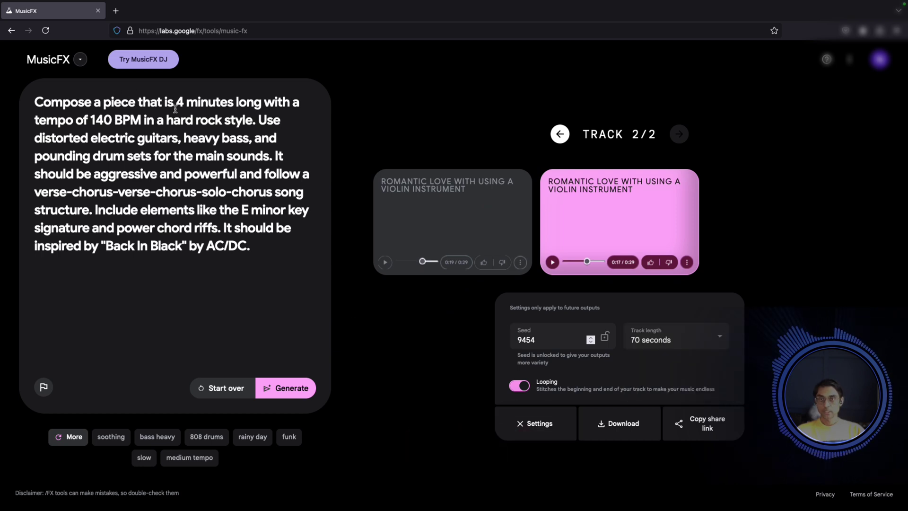
- Edit the prompt from '4 minutes' to '1 minute' and close the settings panel
click(176, 105)
text(1)
key(Delete)
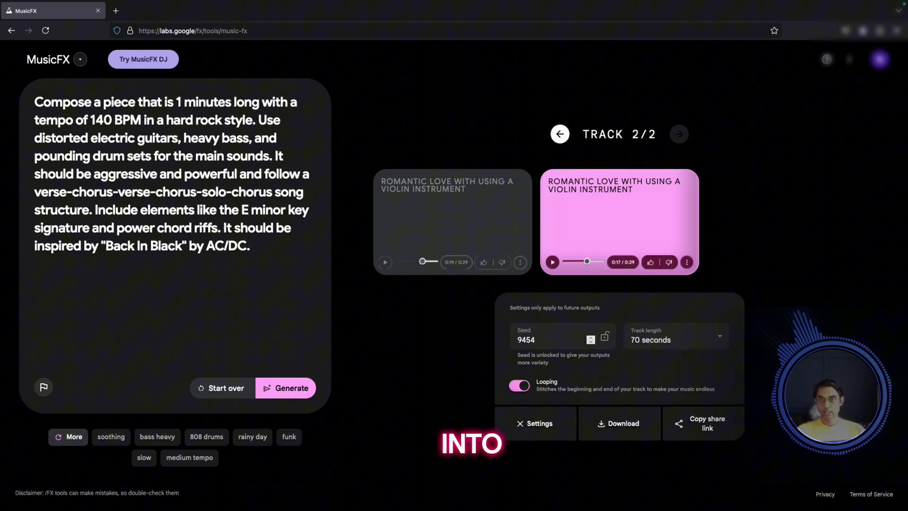
click(230, 102)
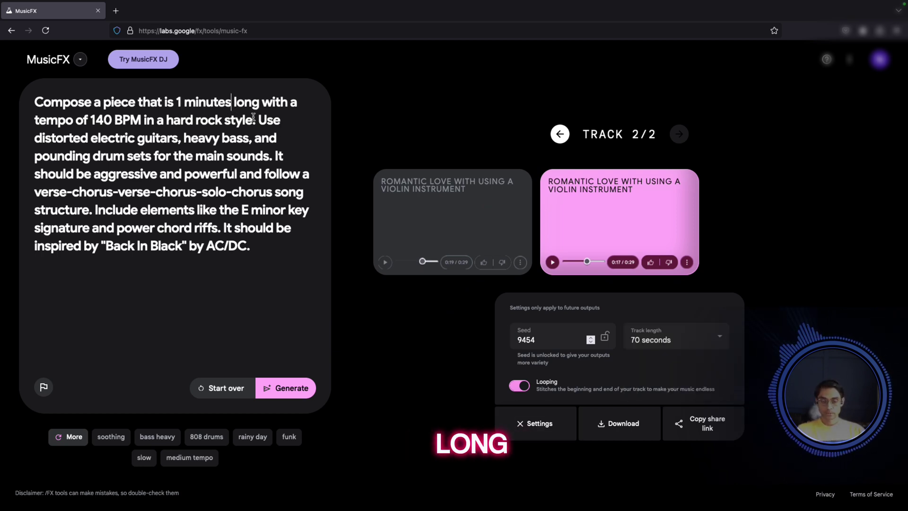
key(BackSpace)
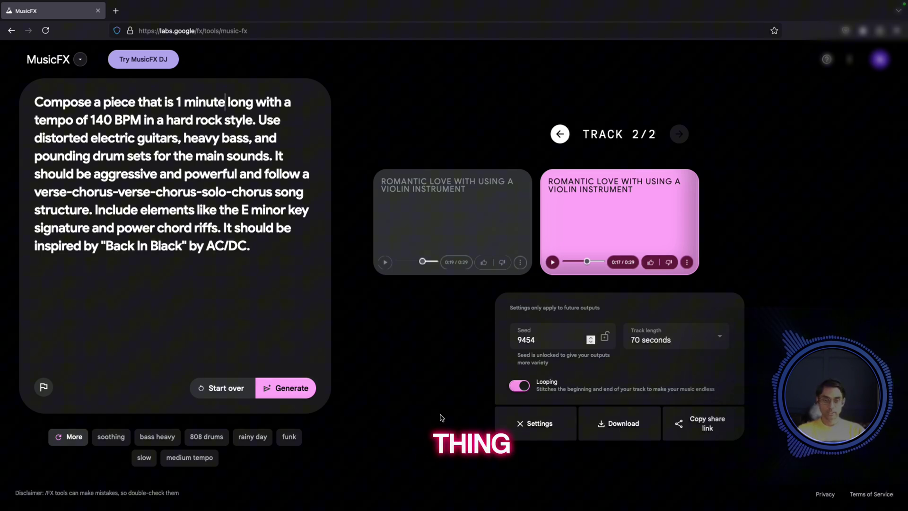
key(Escape)
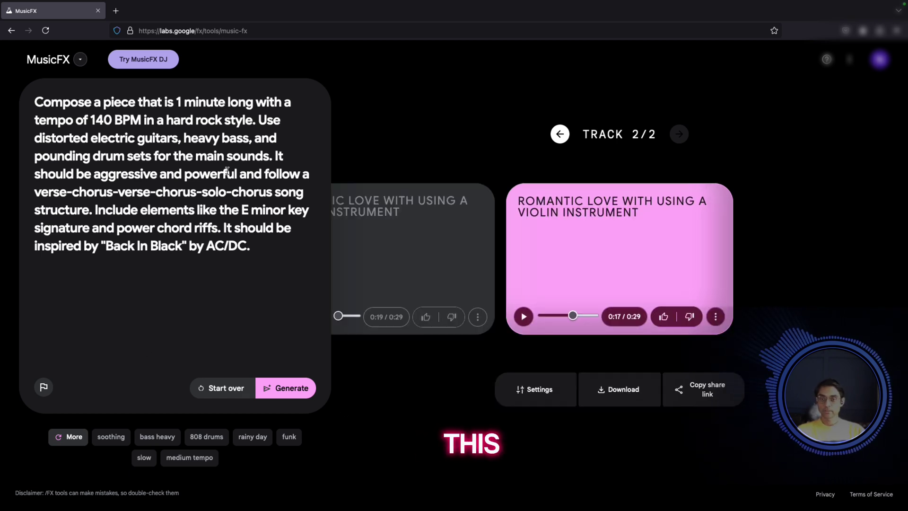
- Generate a 1:15 hard-rock track 3 and pause it shortly after it starts
click(289, 391)
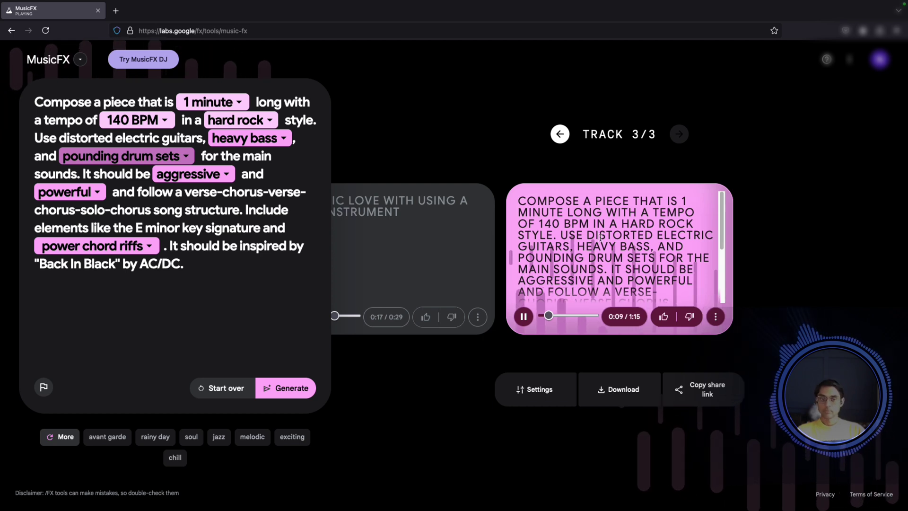
click(522, 315)
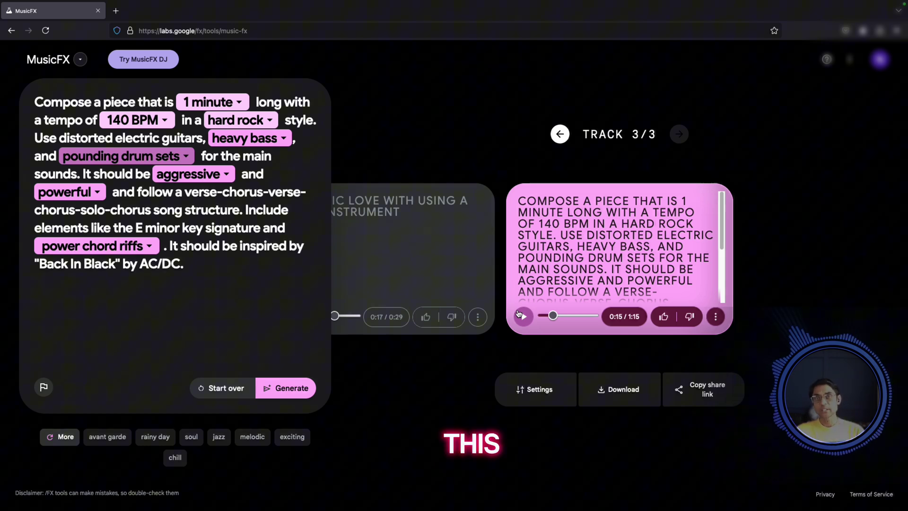
- Seek track 3 ahead, play it to 0:59, then rewind to 0:15 paused
click(558, 316)
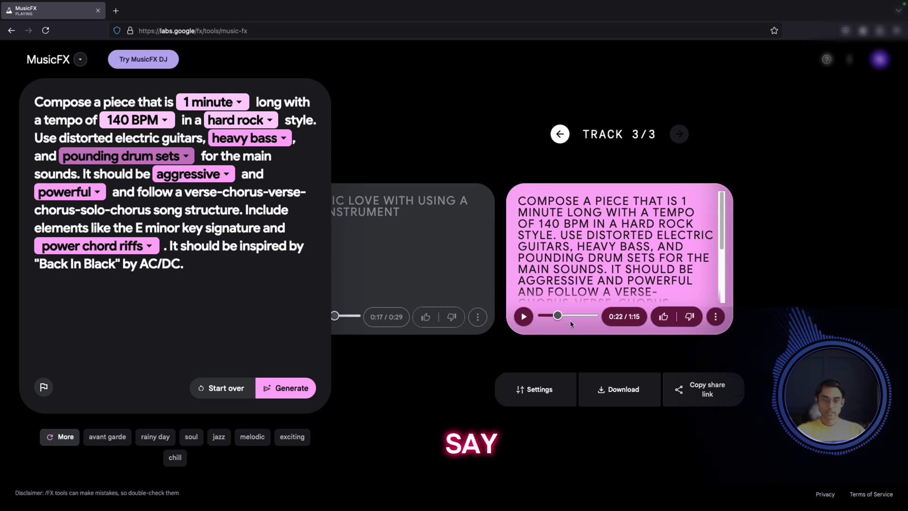
click(580, 315)
click(524, 316)
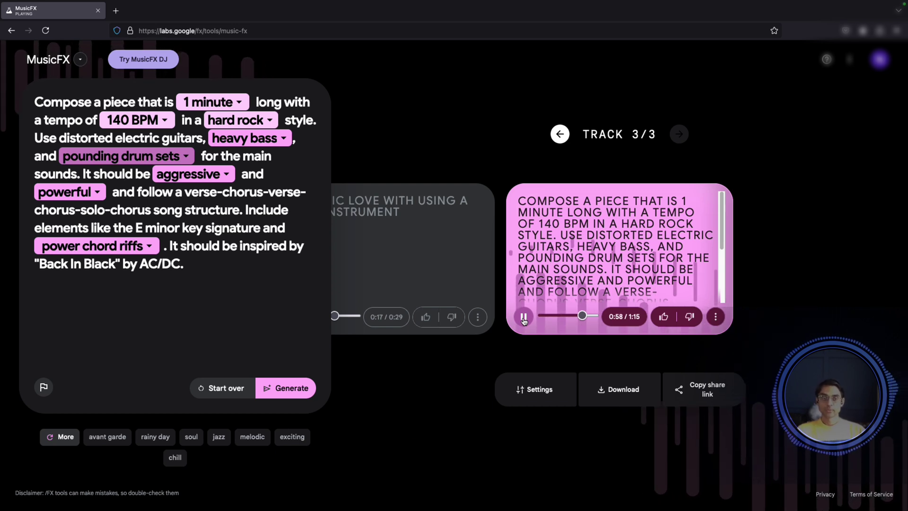
click(523, 317)
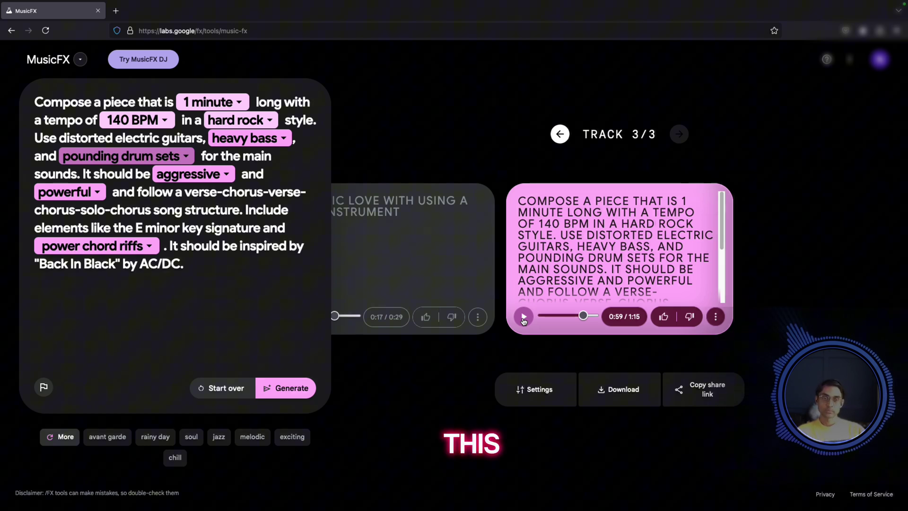
click(523, 321)
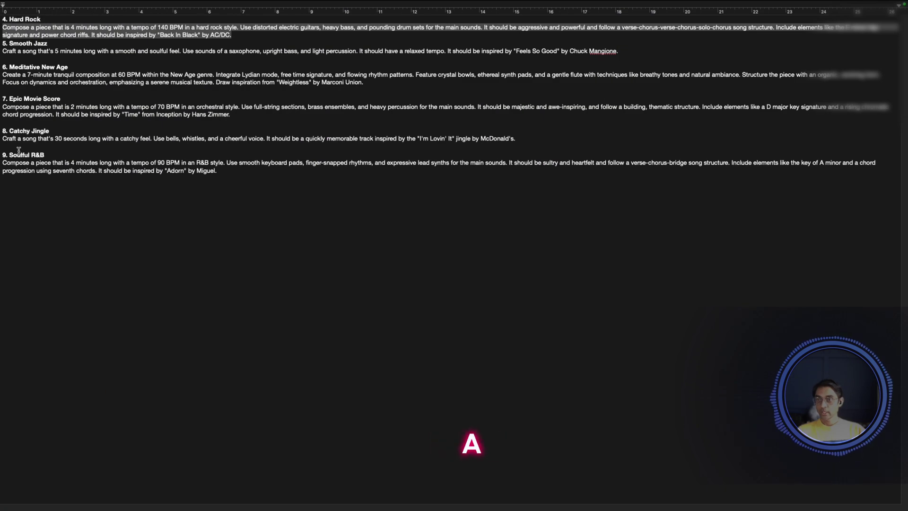
- Replace the prompt with the Catchy Jingle prompt from the notes and generate a jingle track
drag(3, 138, 247, 134)
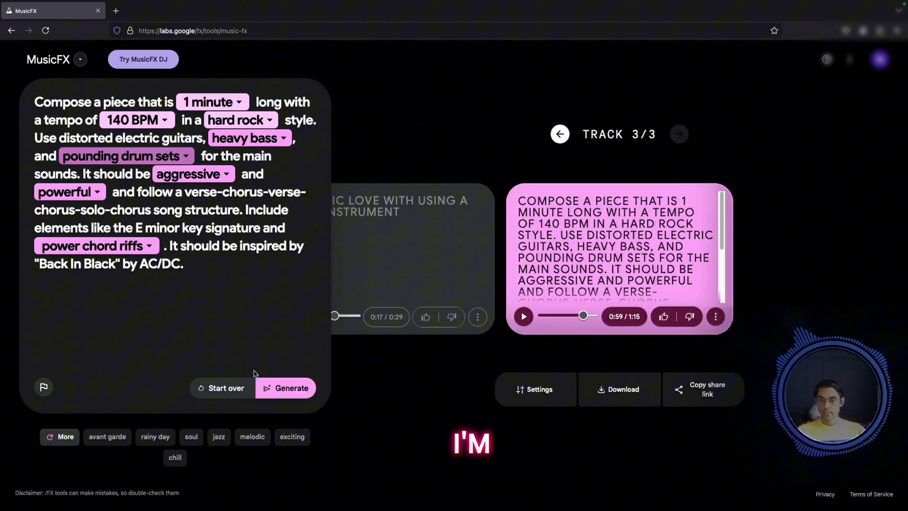
click(201, 387)
text(Craft a song that's 30 seconds long with a catchy feel. Use bells, whistles, and a cheerful voice. It should be a quickly memorable track inspired by the "I'm Lovin' It" jingle by McDonald's.)
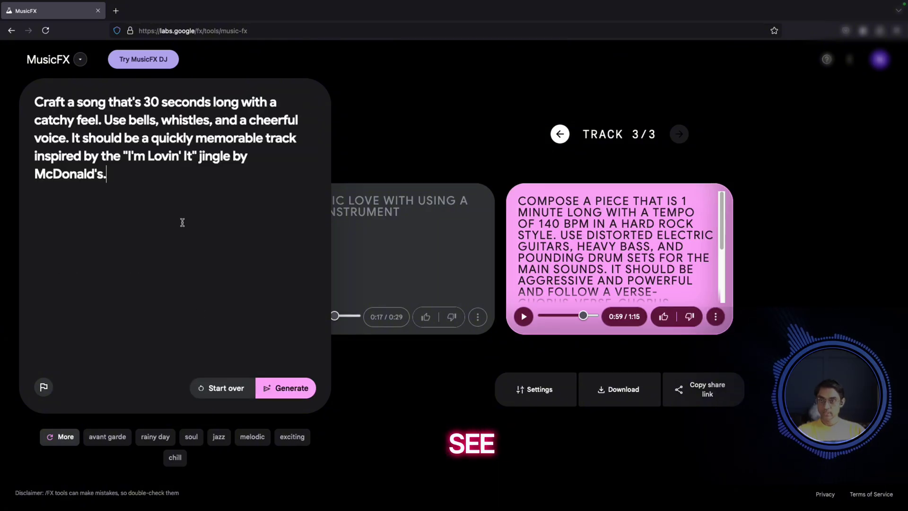
click(283, 389)
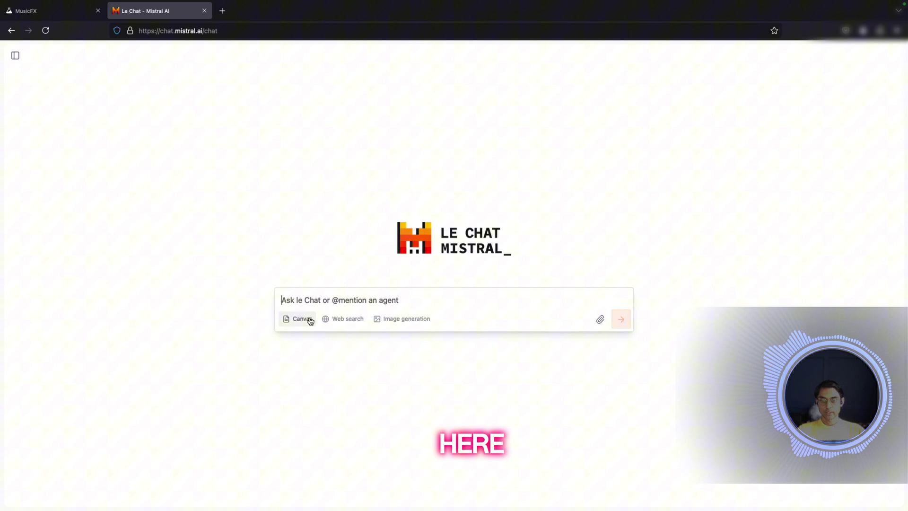
- Ask Le Chat Mistral for a Mexican techno-pop music prompt and select its 120 BPM reply
click(304, 300)
text(create a simple music prompt with 500 character for the music from mexican spanish style with pop music using techno electronic musical instruments)
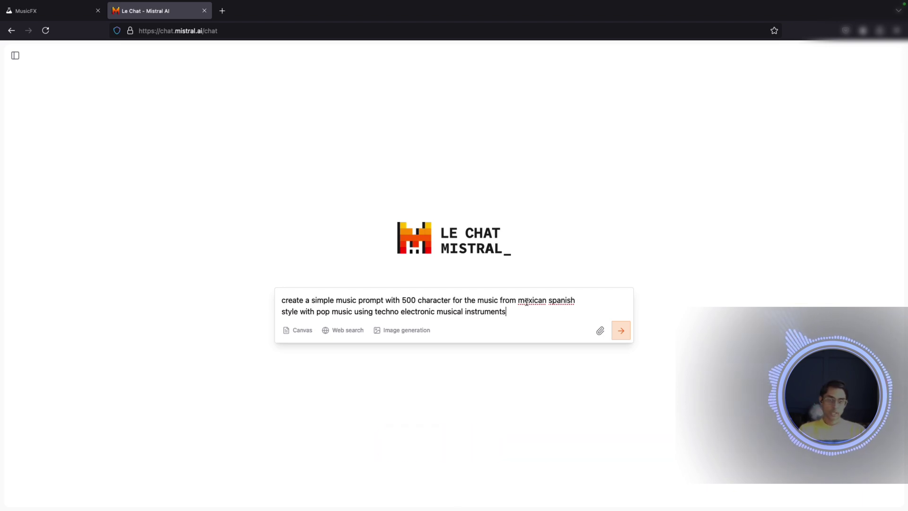
click(622, 335)
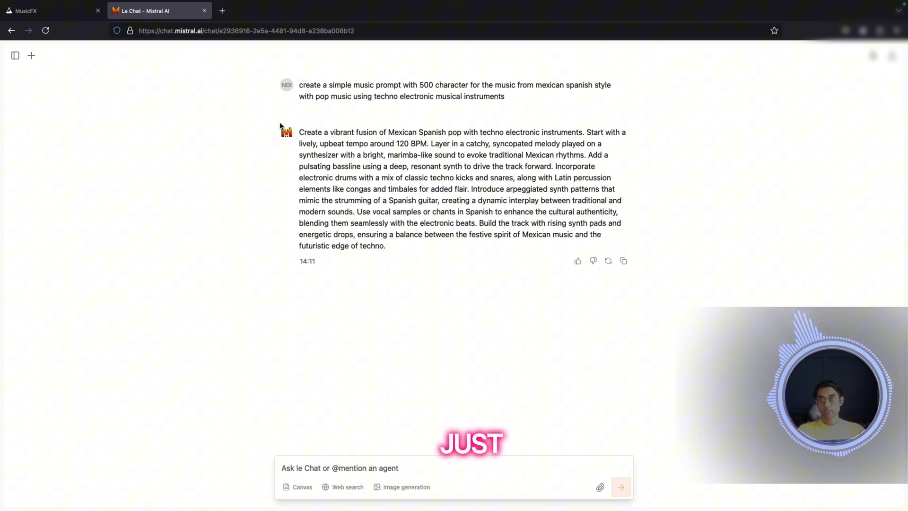
drag(300, 131, 386, 245)
- Paste Mistral's techno-pop prompt into MusicFX, generate tracks 5 and 6, and pause track 5 at 0:12
key(ctrl+c)
click(52, 10)
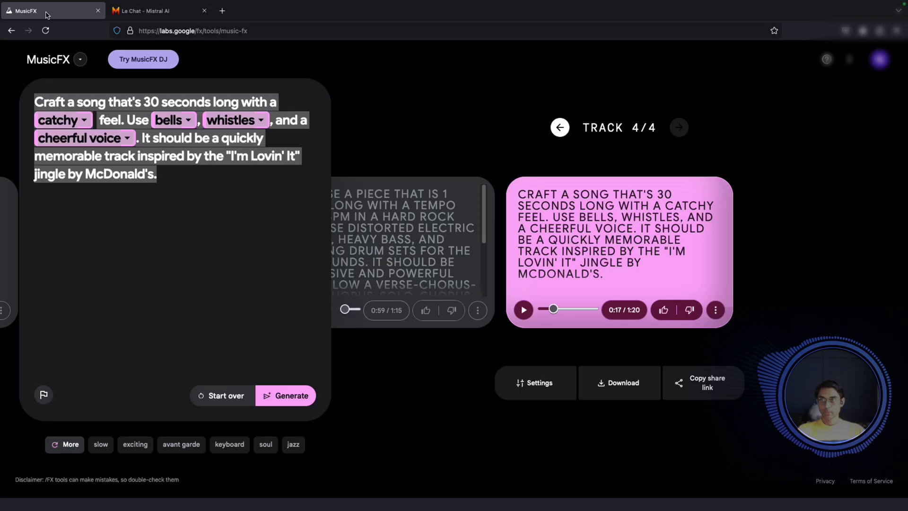
key(ctrl+v)
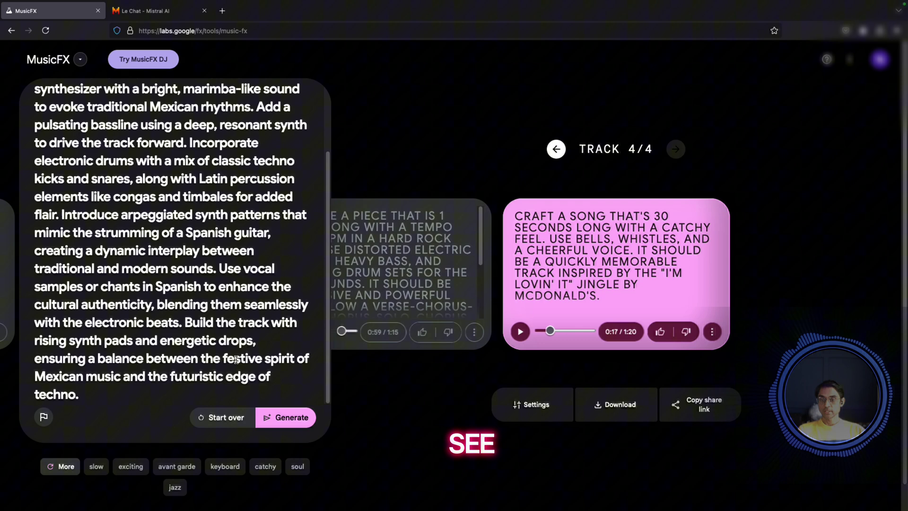
click(289, 418)
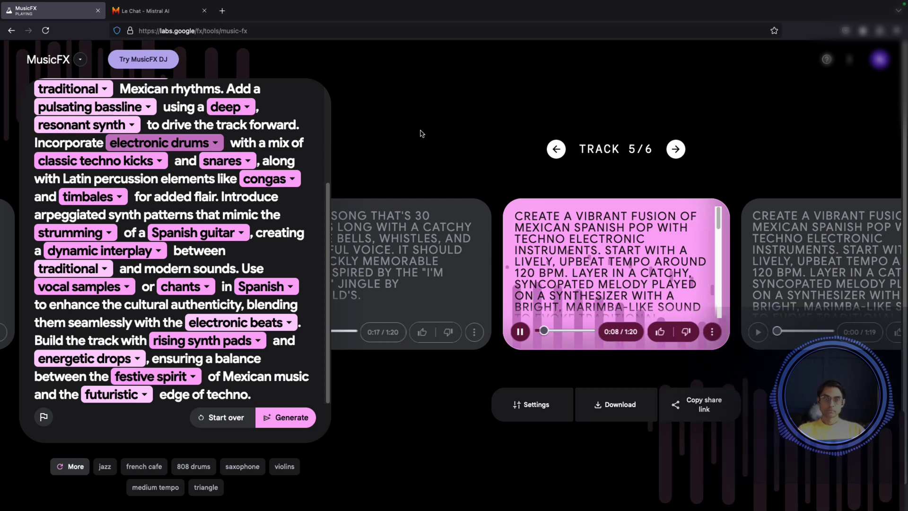
click(523, 333)
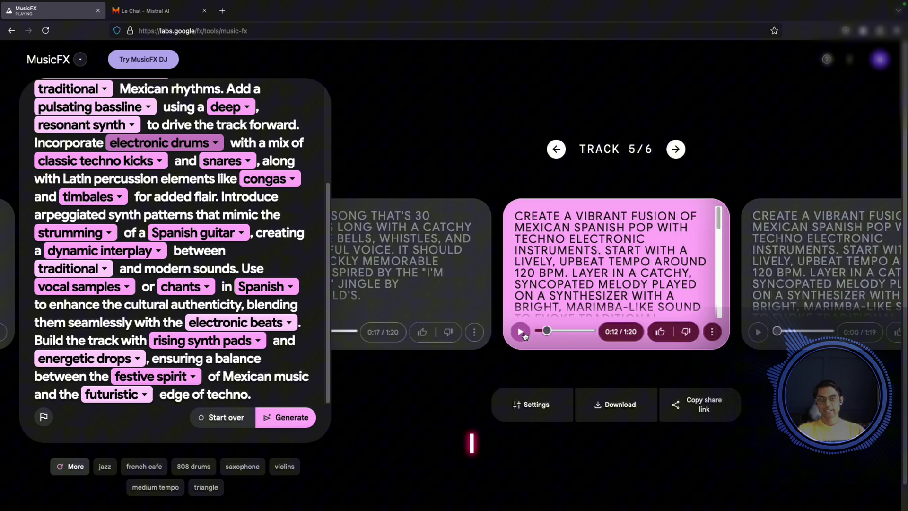